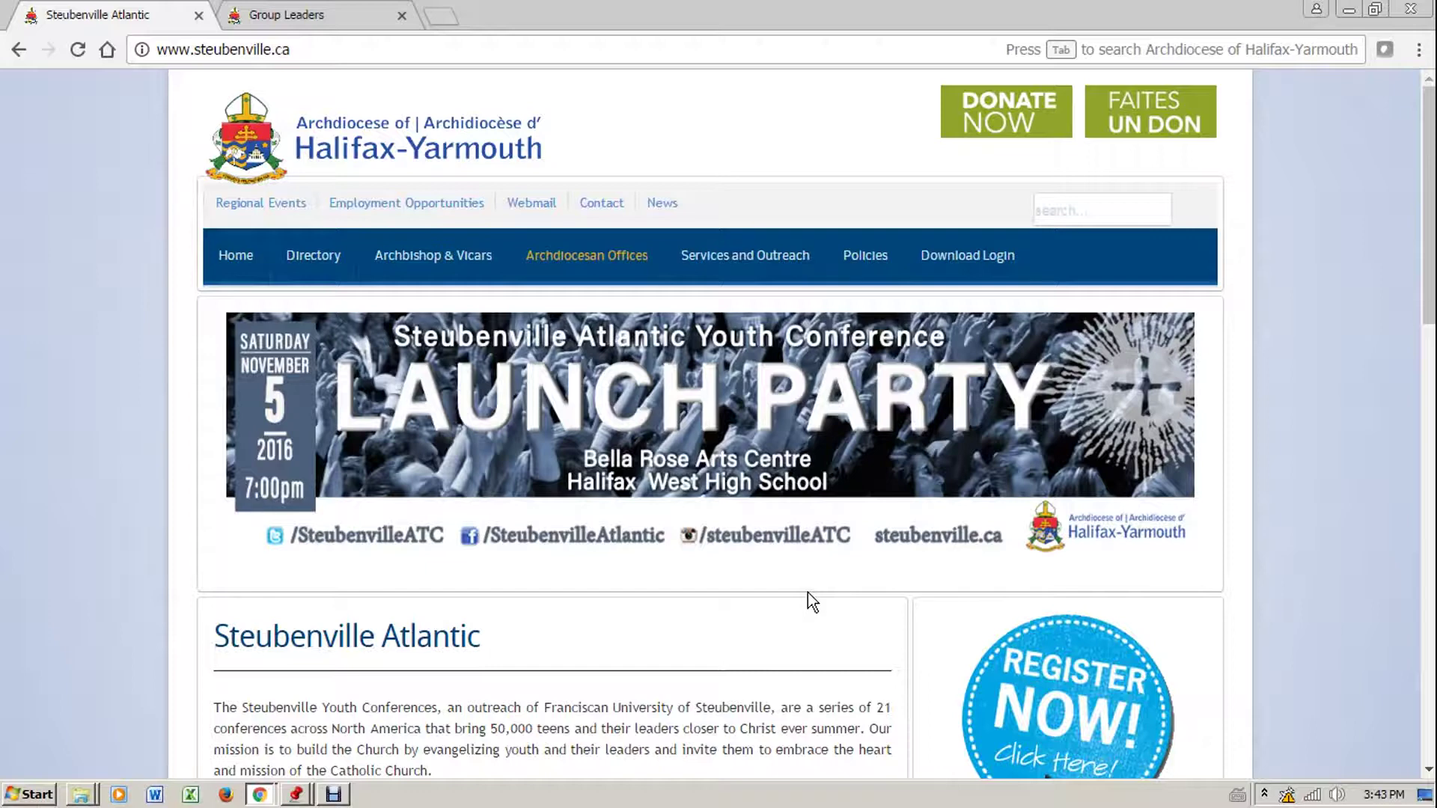
Follow the 'Register Now! Click Here' badge to open the 2017 conference registration page
scroll(808, 595, down, 3)
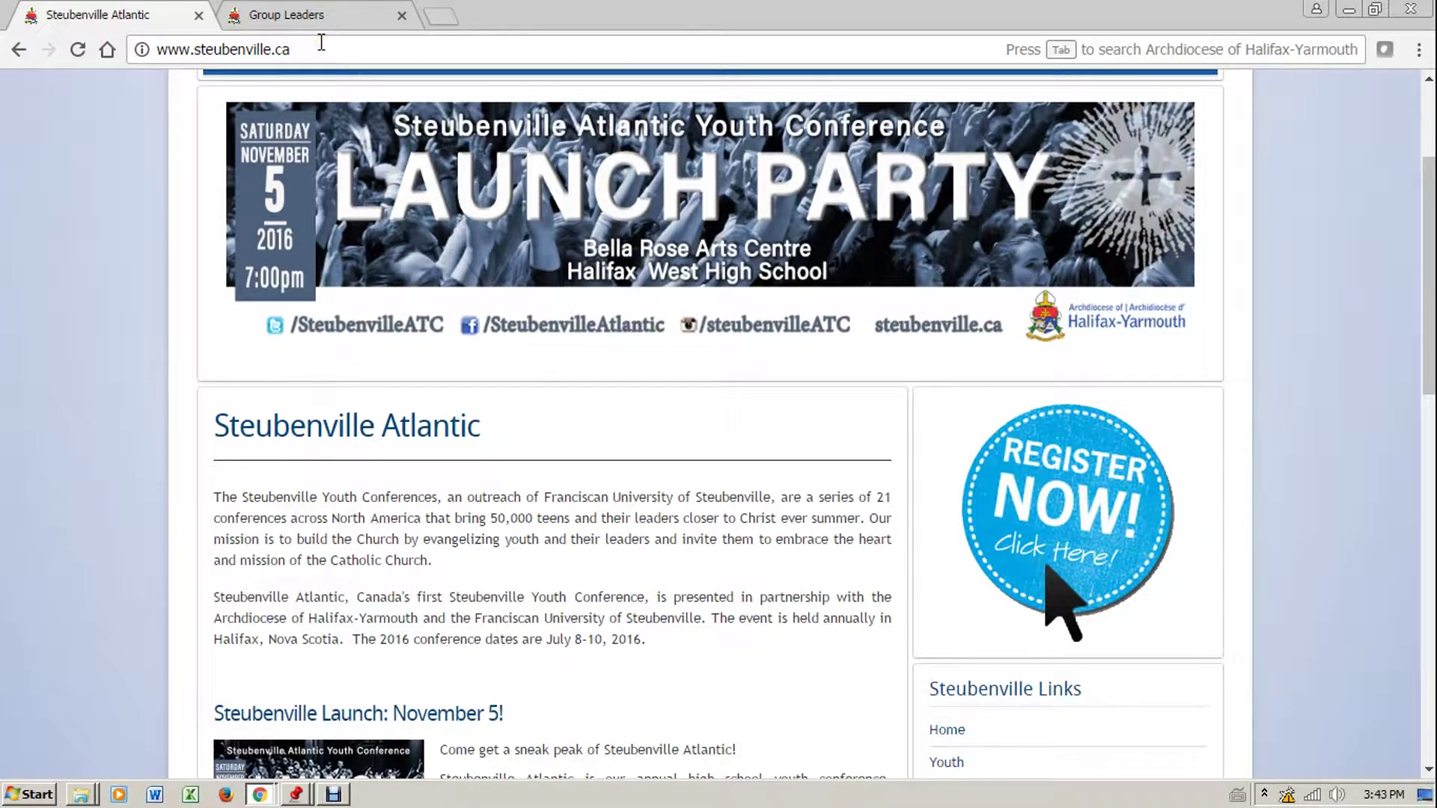
click(1098, 572)
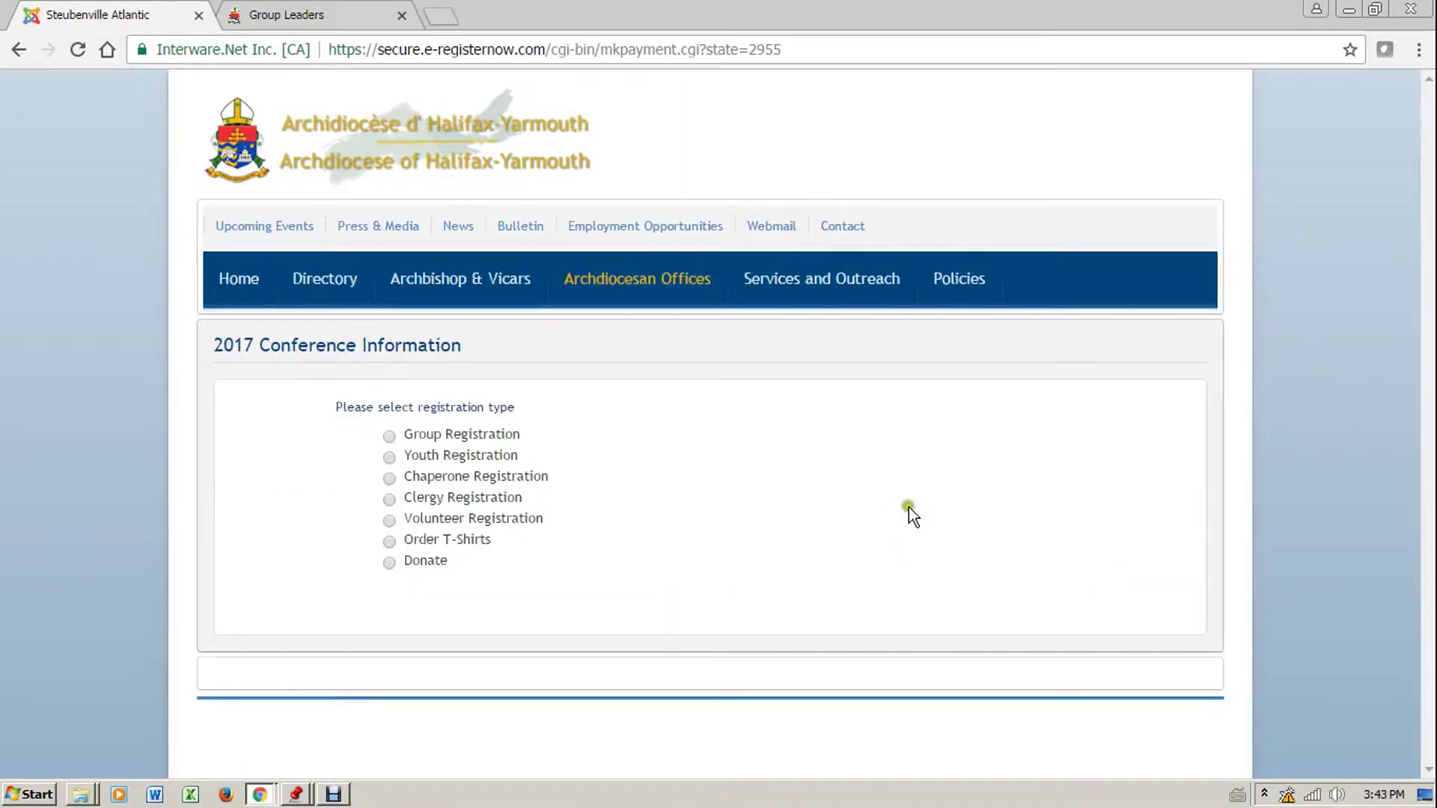
Select Group Registration and set the Group Participant Registration quantity to 5
click(388, 435)
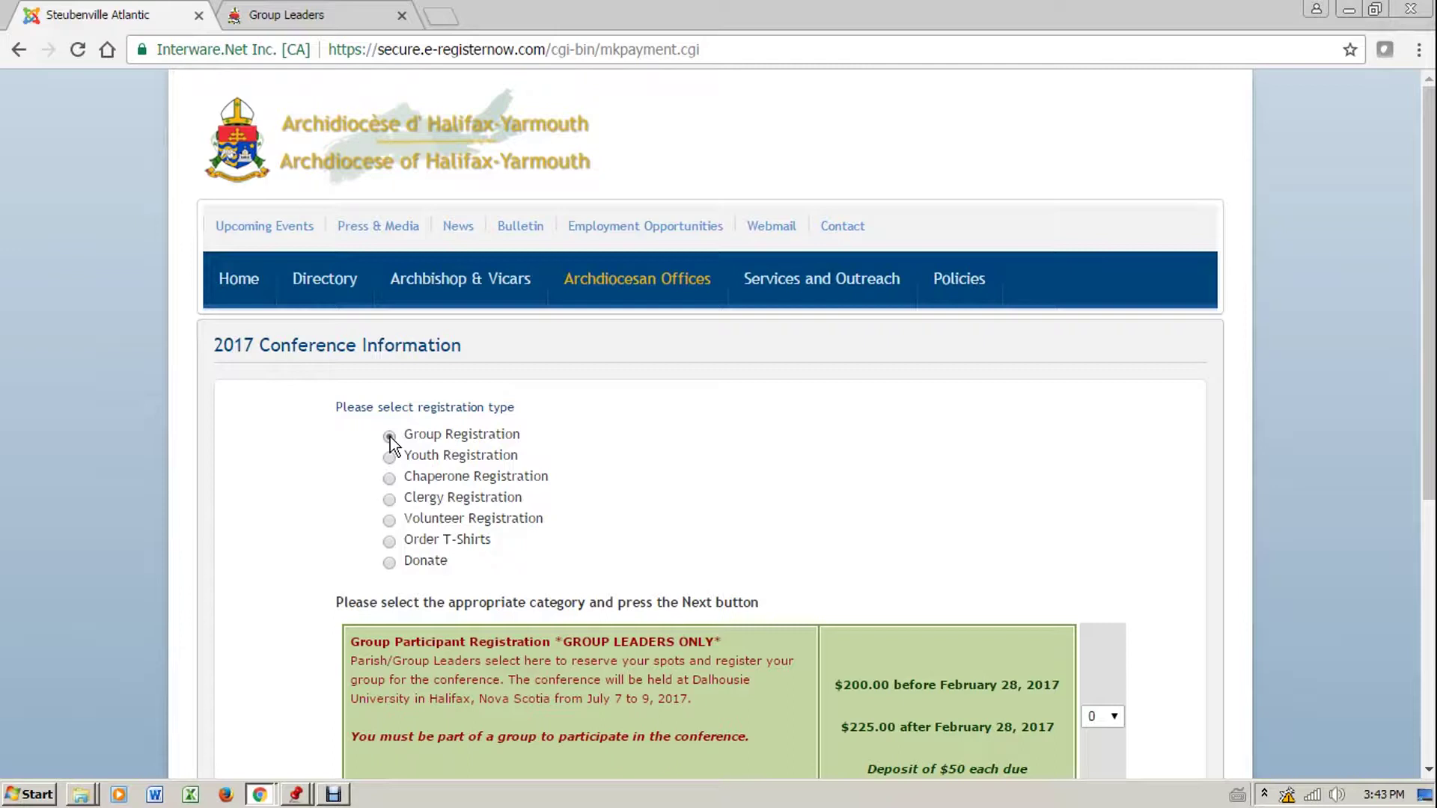
click(873, 408)
scroll(1201, 451, down, 3)
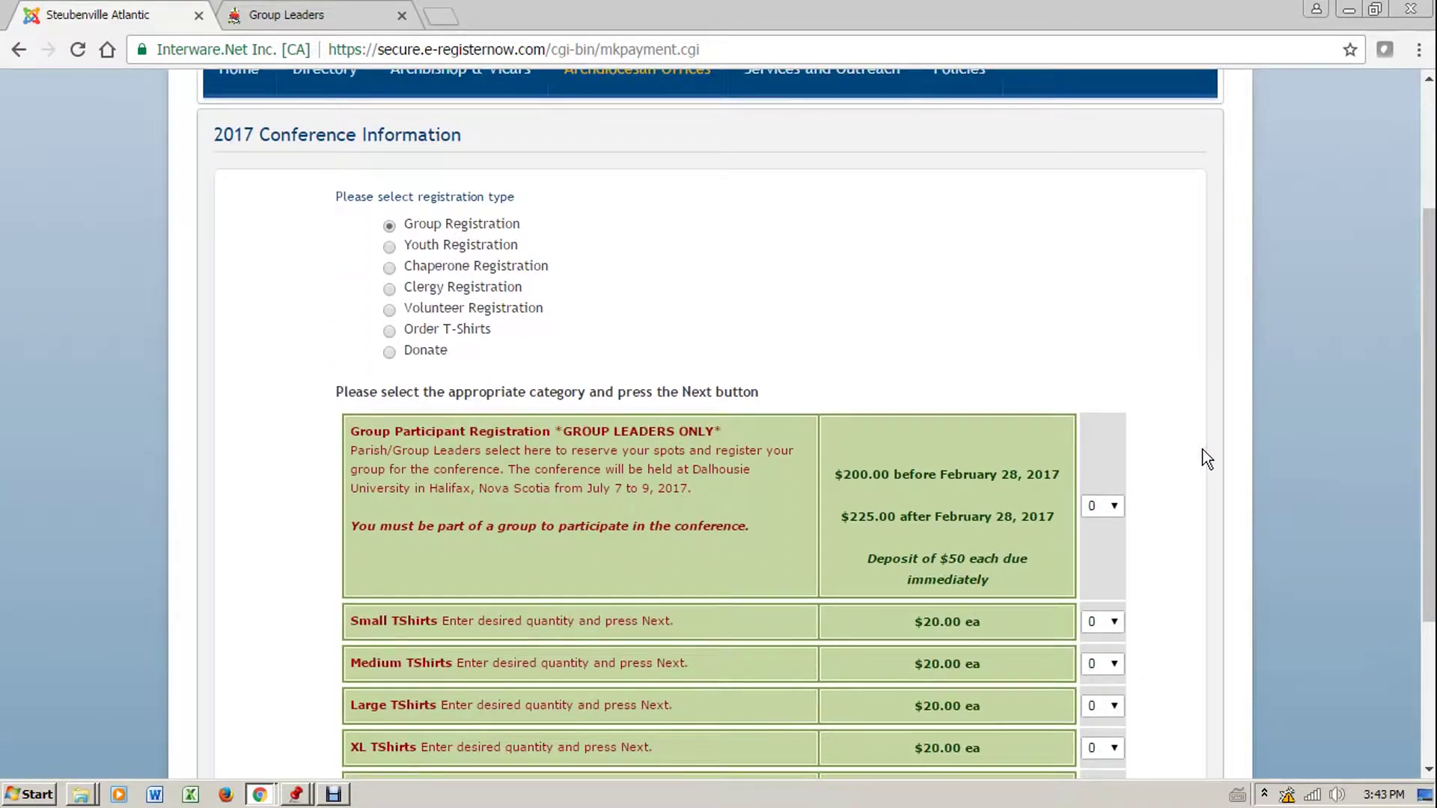
click(1105, 449)
click(1115, 506)
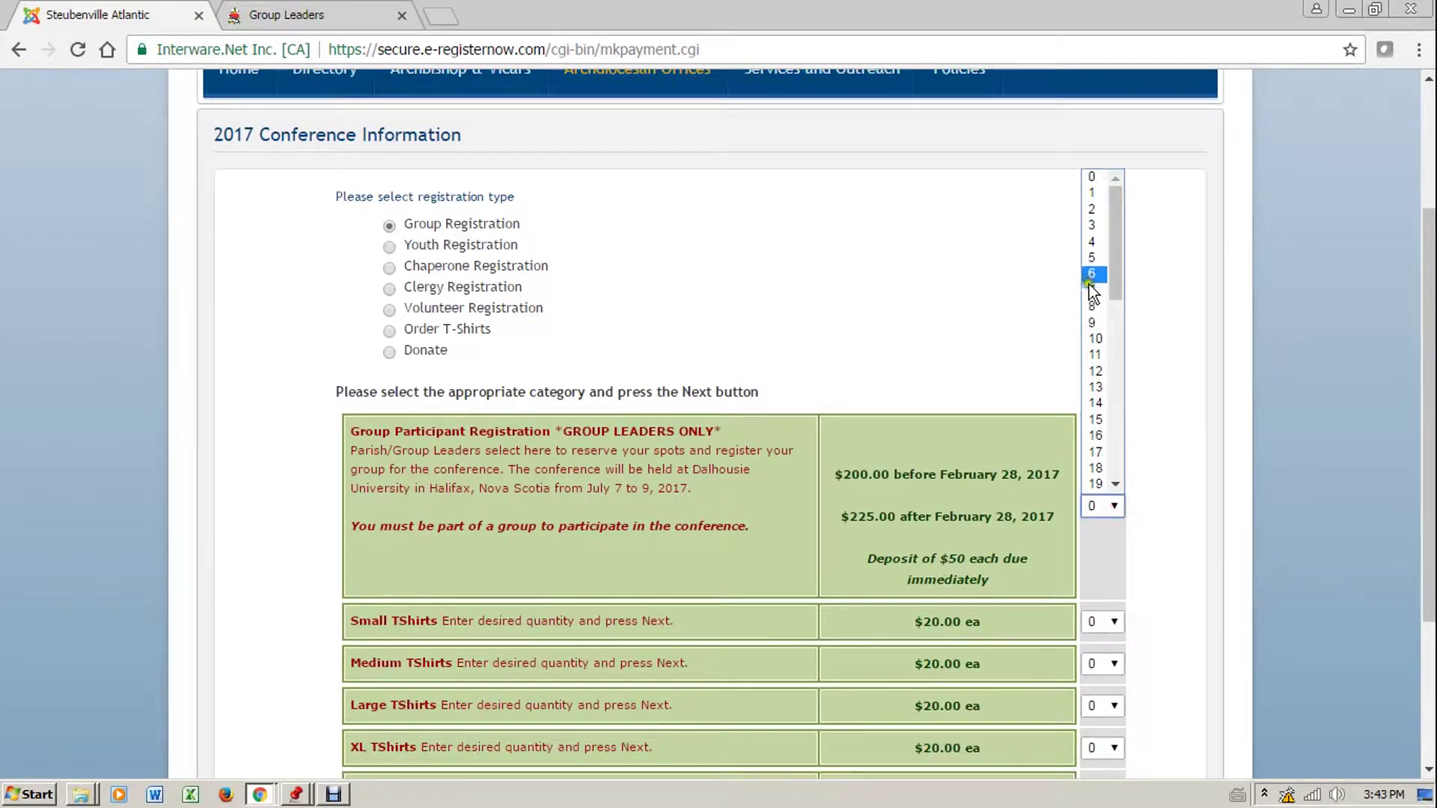
click(1090, 259)
click(1182, 503)
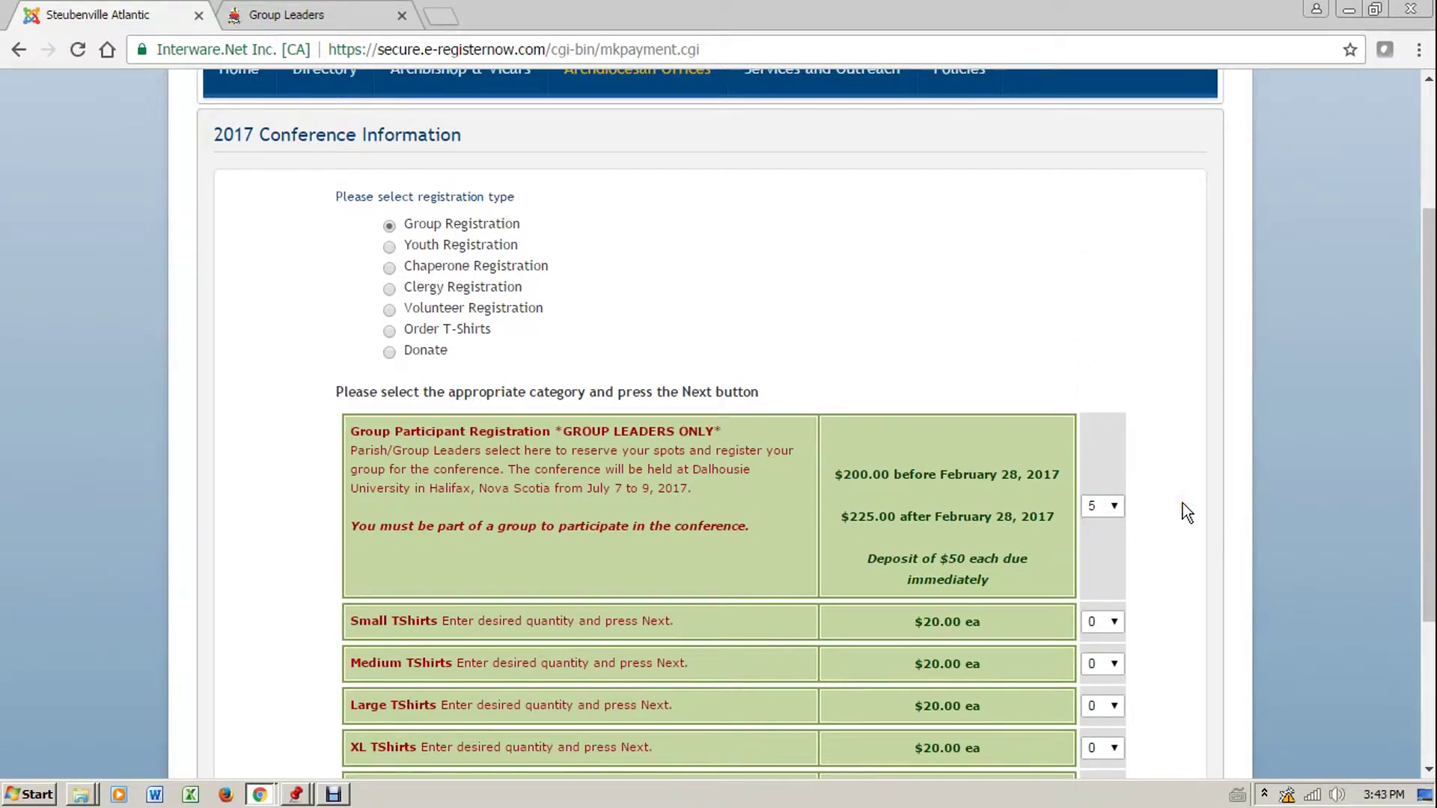
scroll(1183, 503, down, 2)
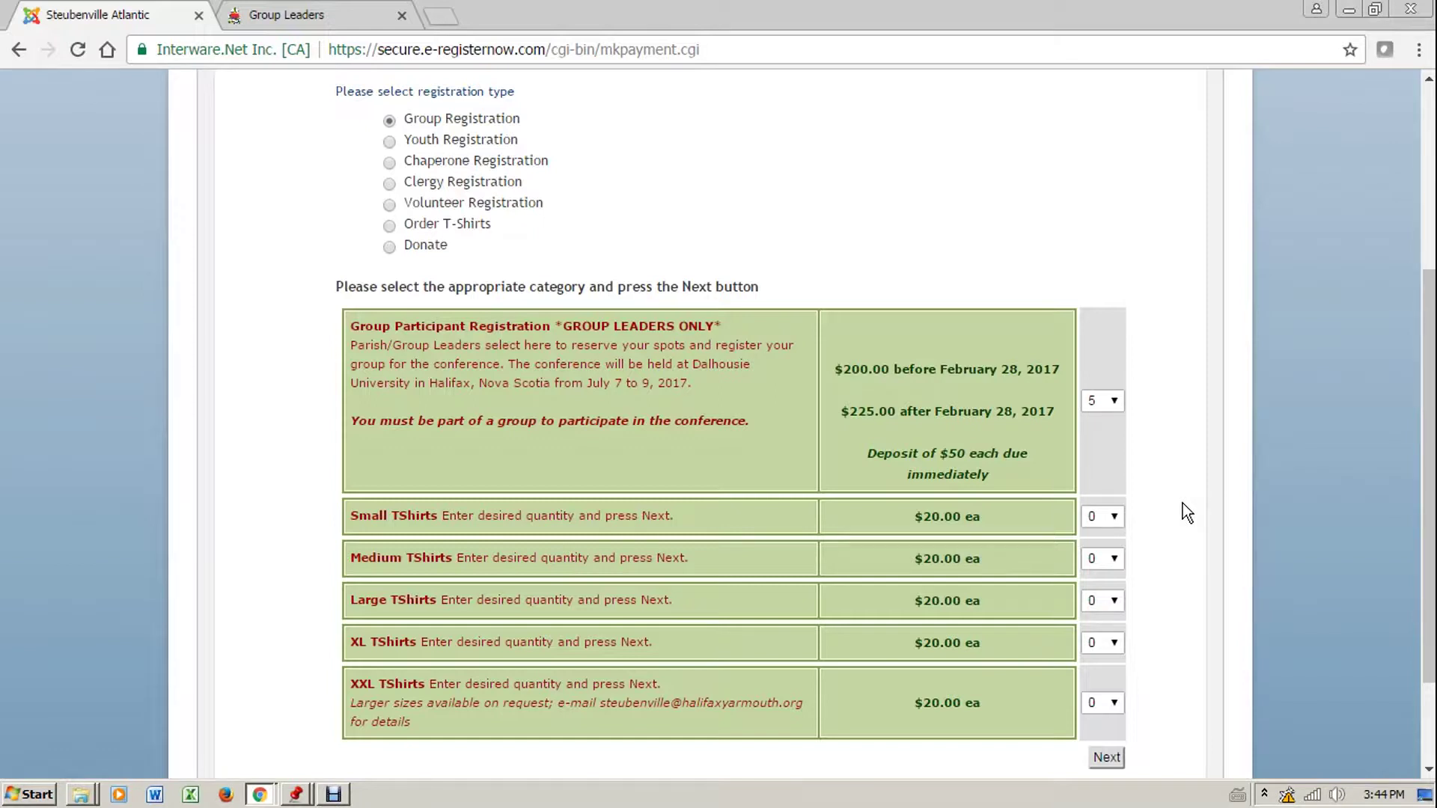
scroll(1183, 503, down, 2)
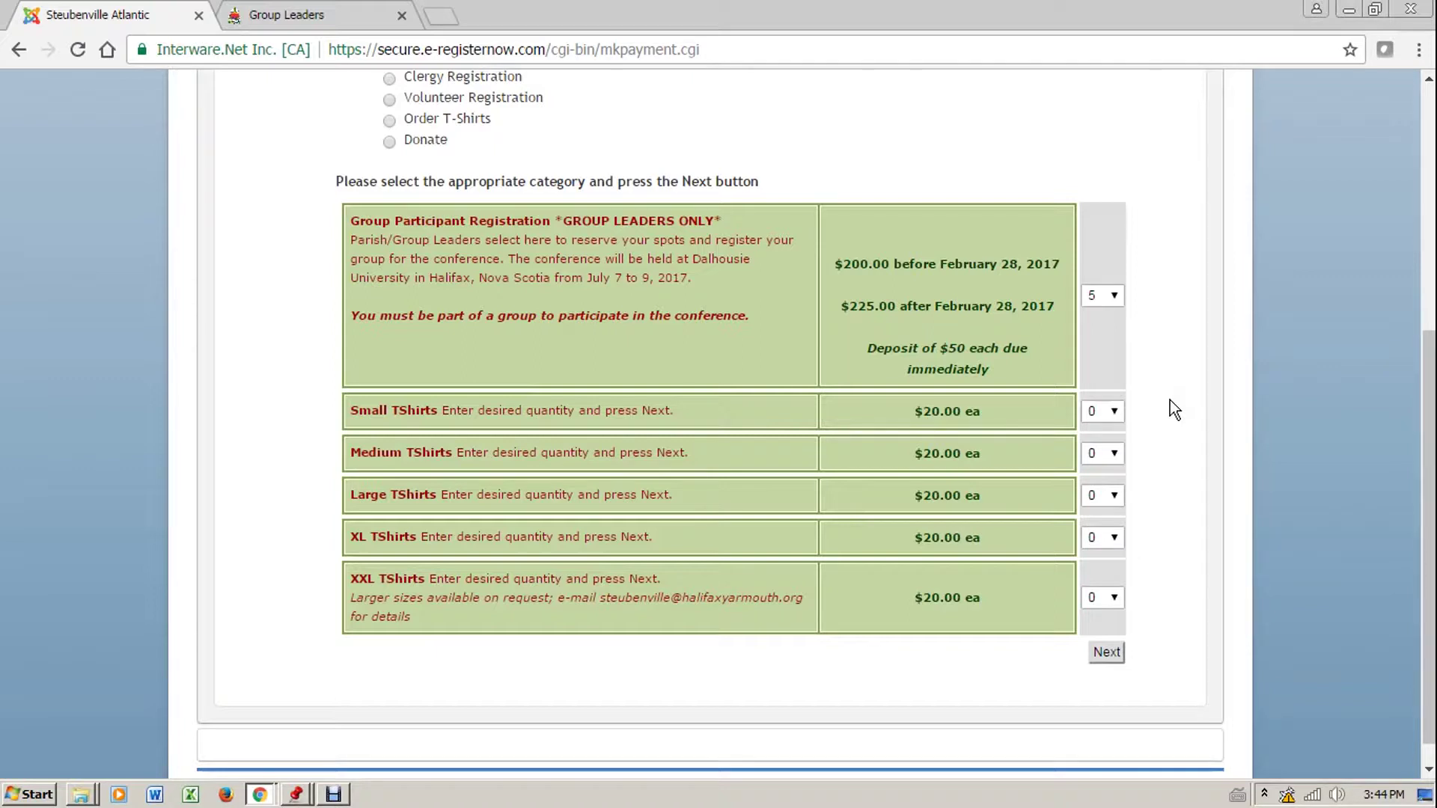
Submit the 5-participant group selection, showing a $1000.00 subtotal
click(1112, 659)
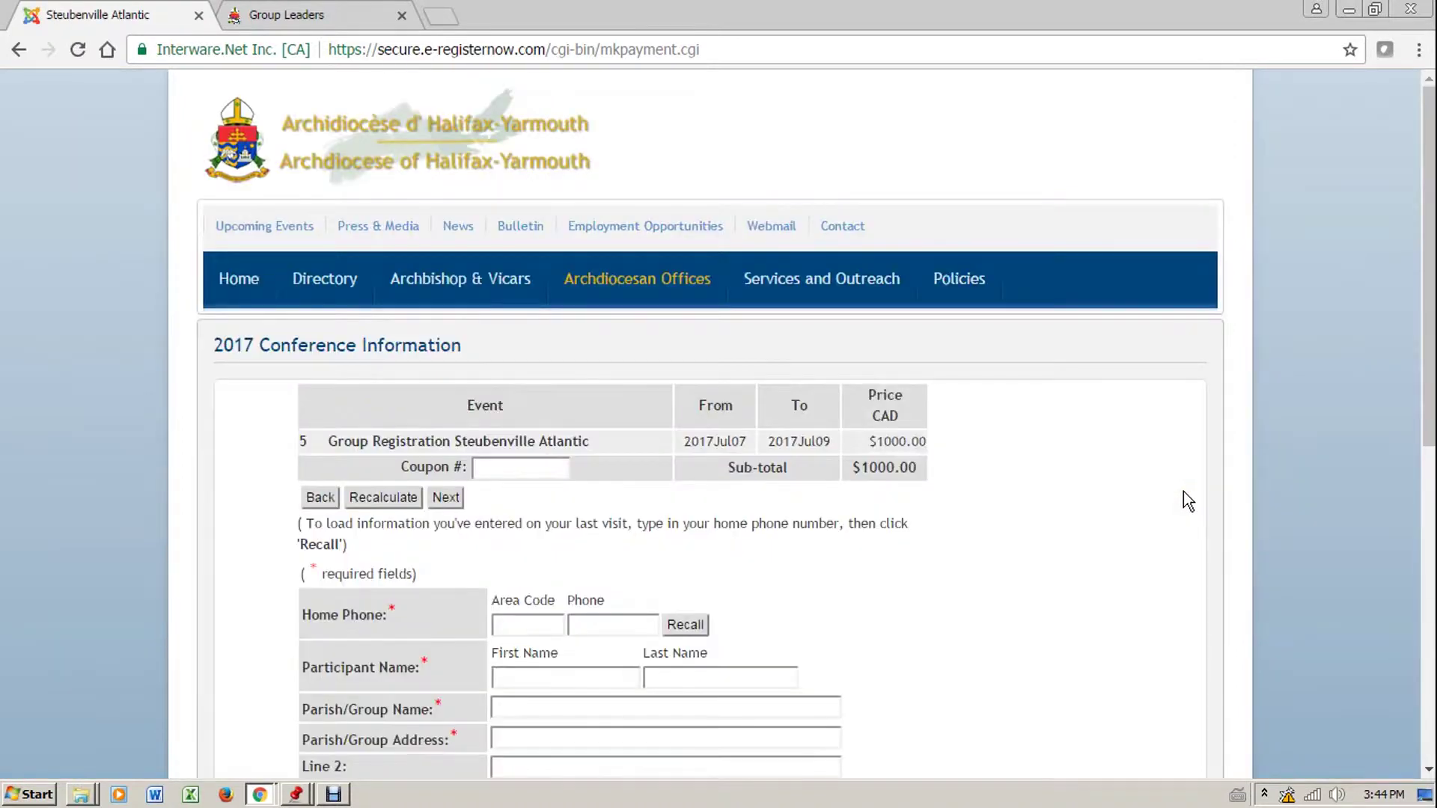
click(1183, 491)
scroll(1184, 491, down, 4)
Enter the group leader's home phone number and recall their saved registration details
click(561, 320)
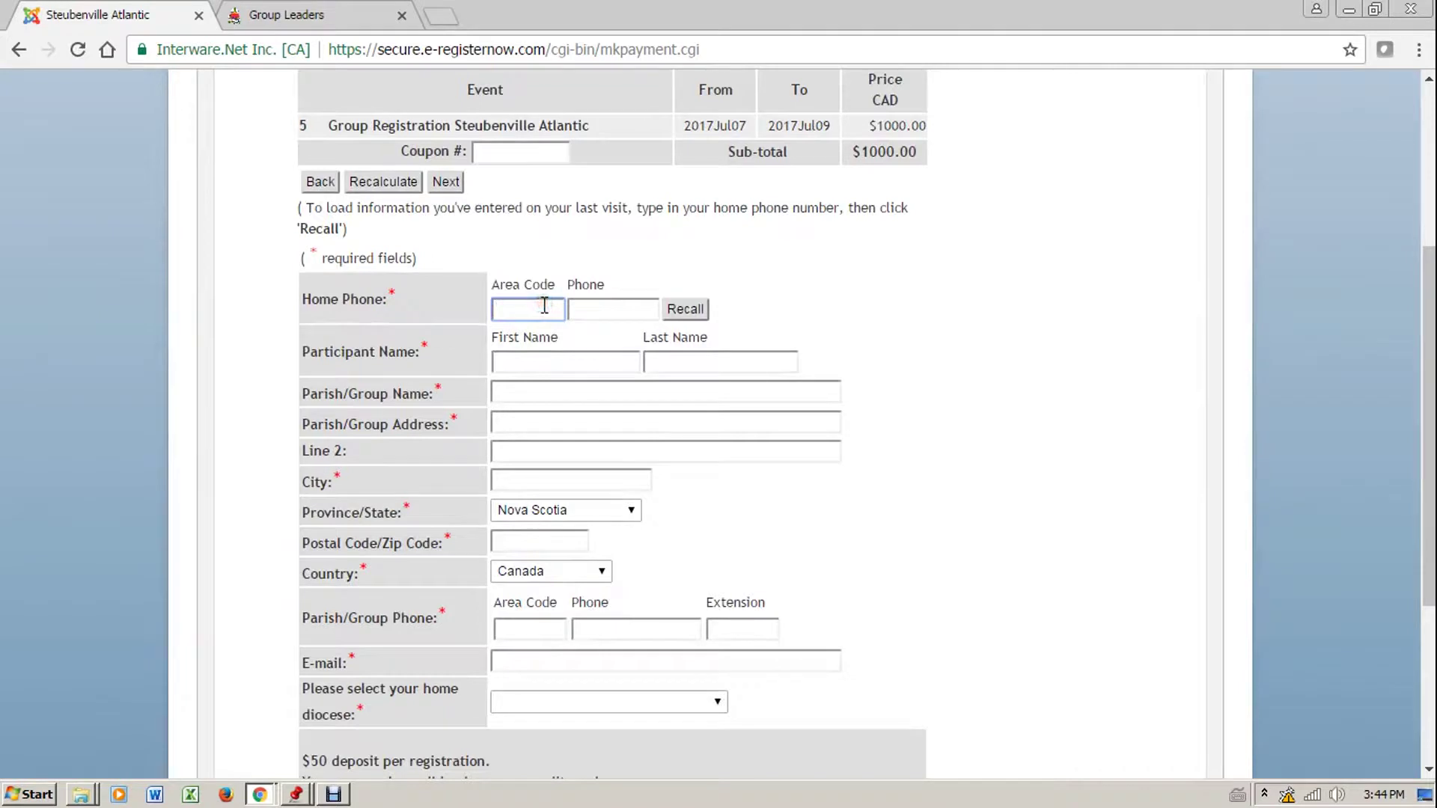
key(Tab)
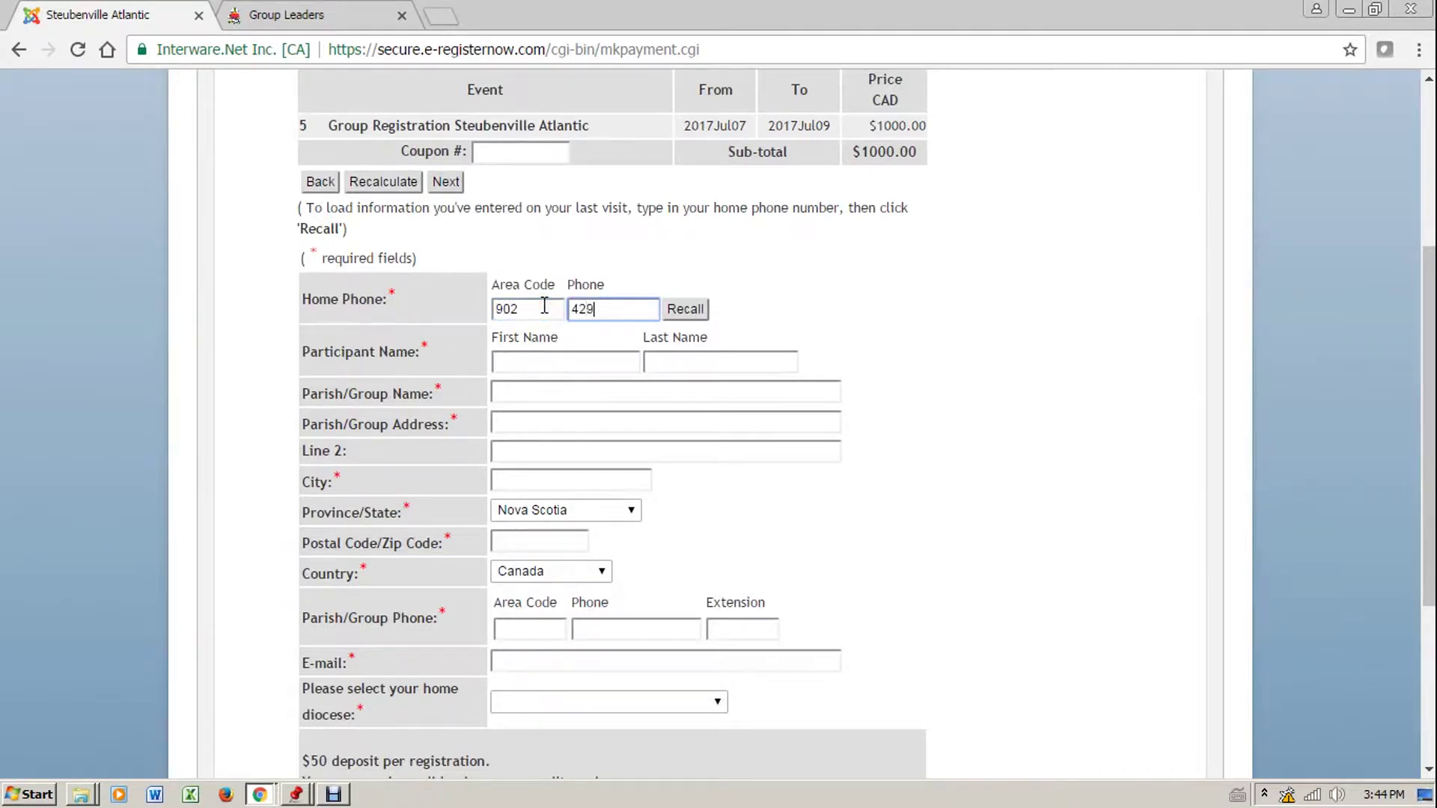
click(693, 315)
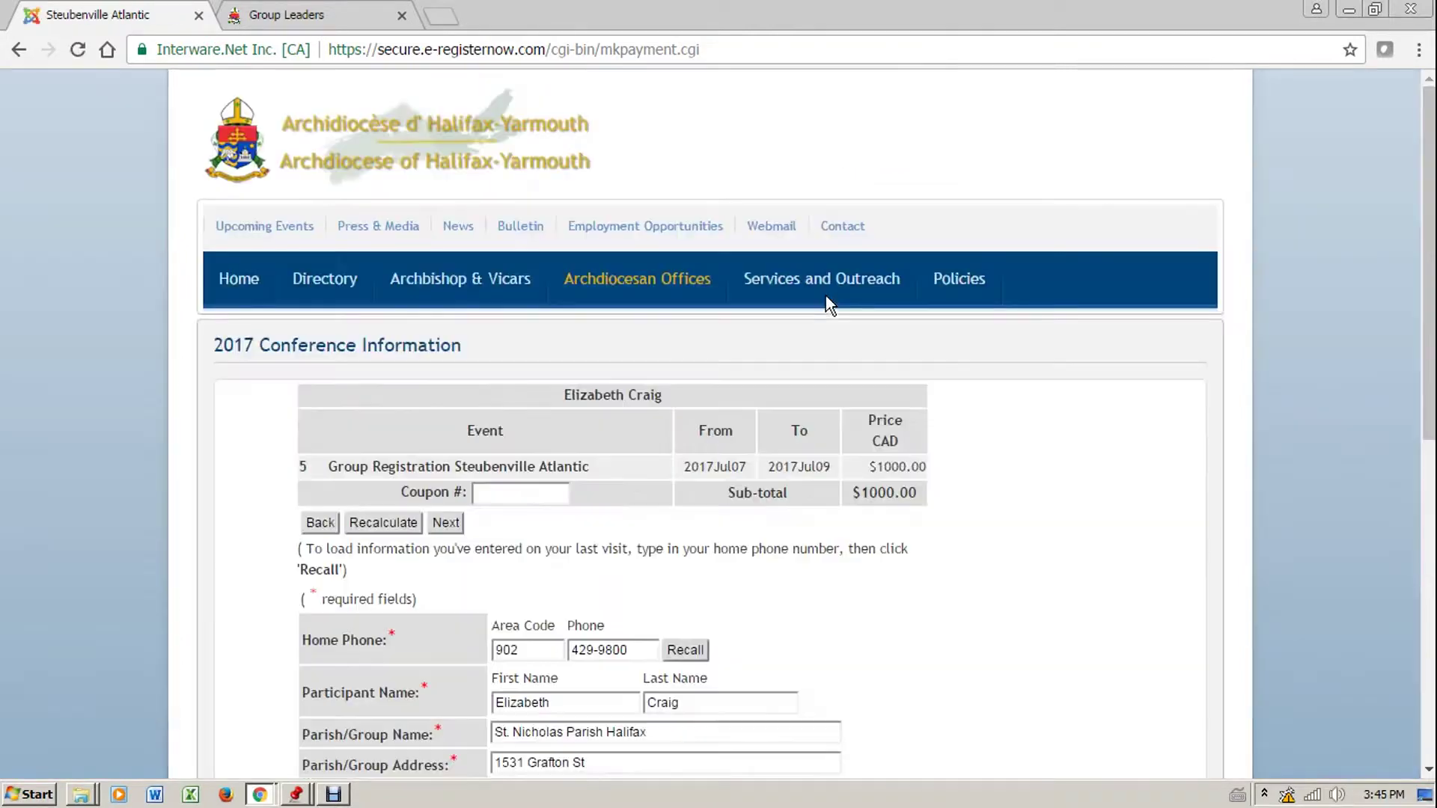
Complete the St. Nicholas Parish Halifax contact details and continue to Review and Payment Options
scroll(1062, 689, down, 5)
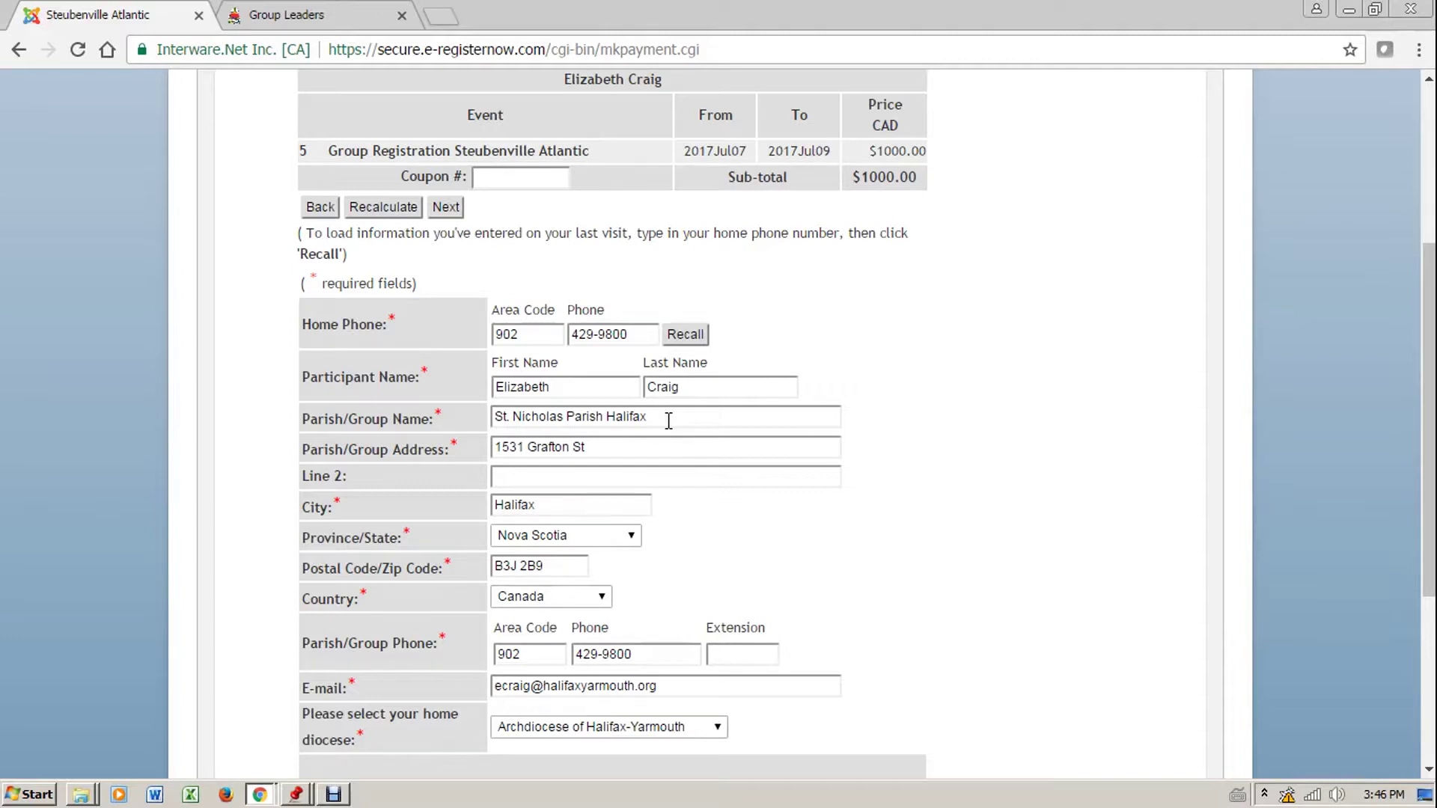
scroll(793, 526, down, 4)
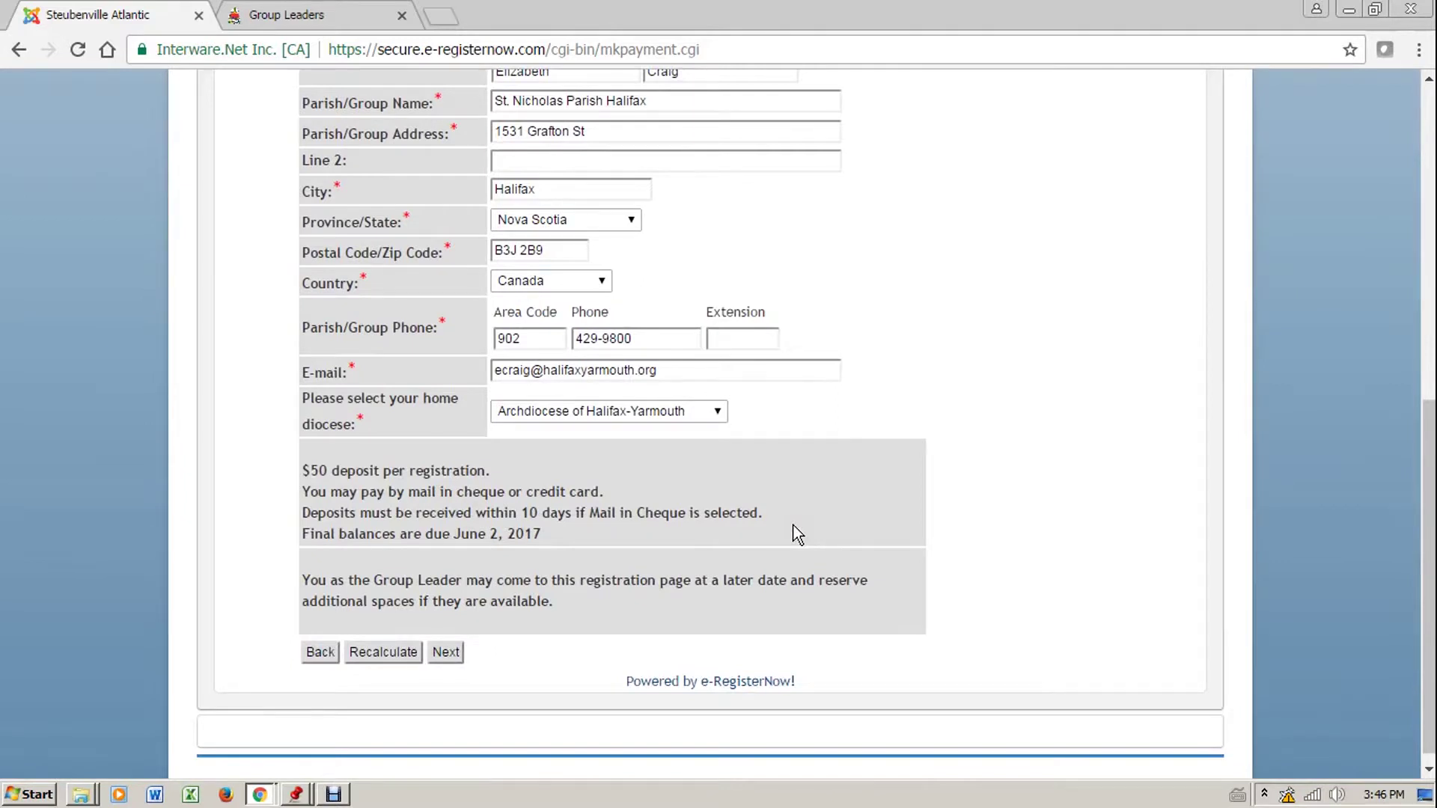
click(447, 654)
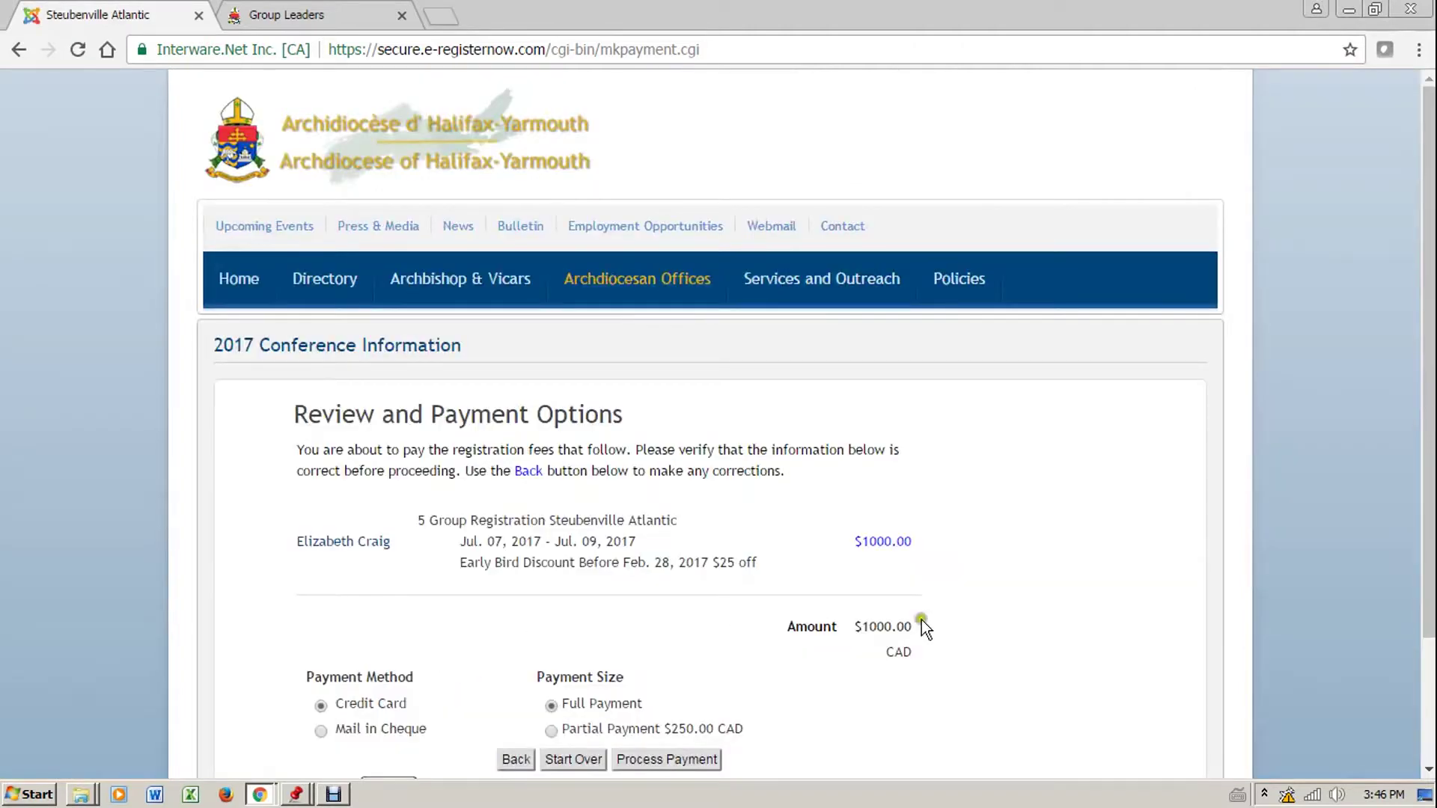
Choose mail-in cheque with a $250.00 partial payment and process the payment
scroll(1027, 604, down, 2)
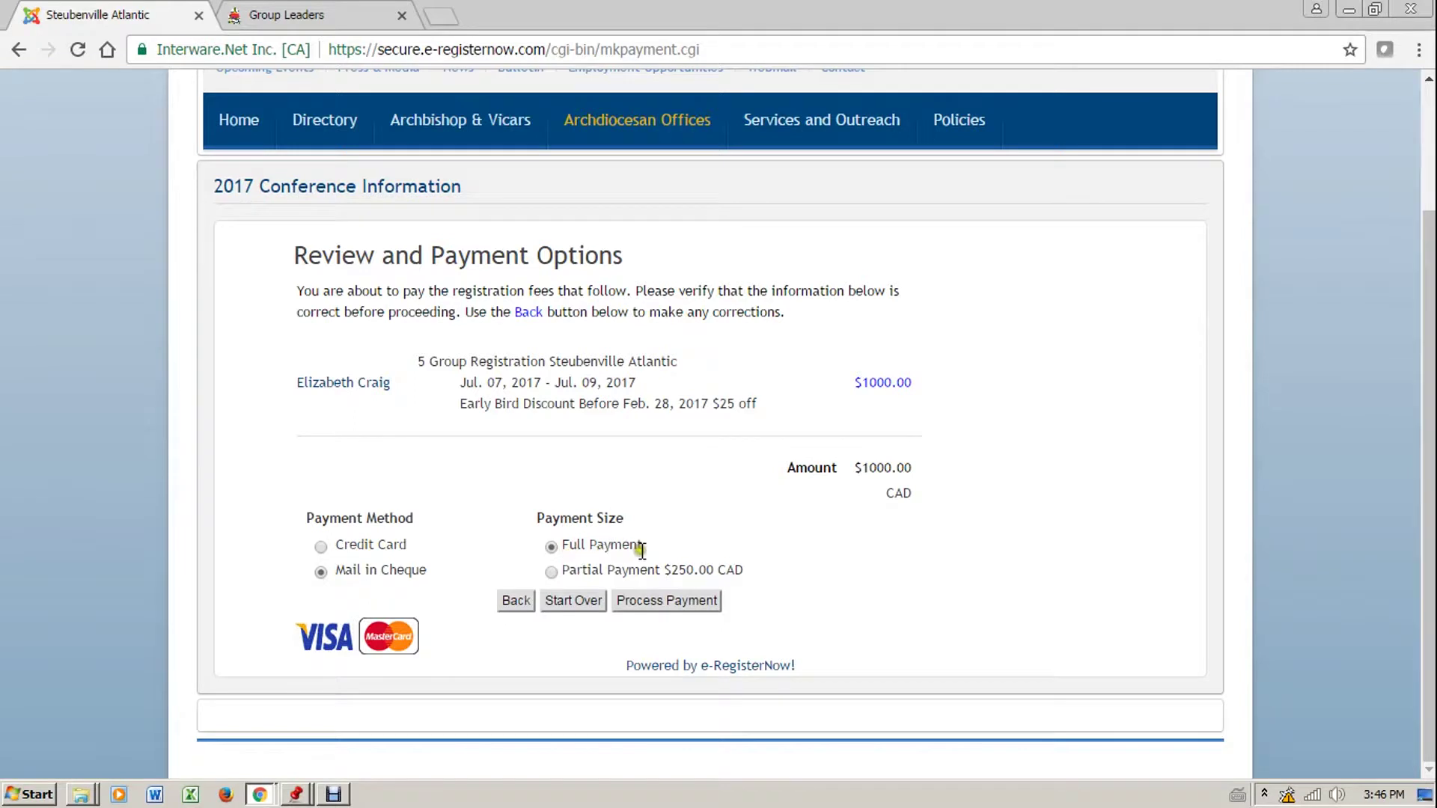
click(555, 574)
click(688, 603)
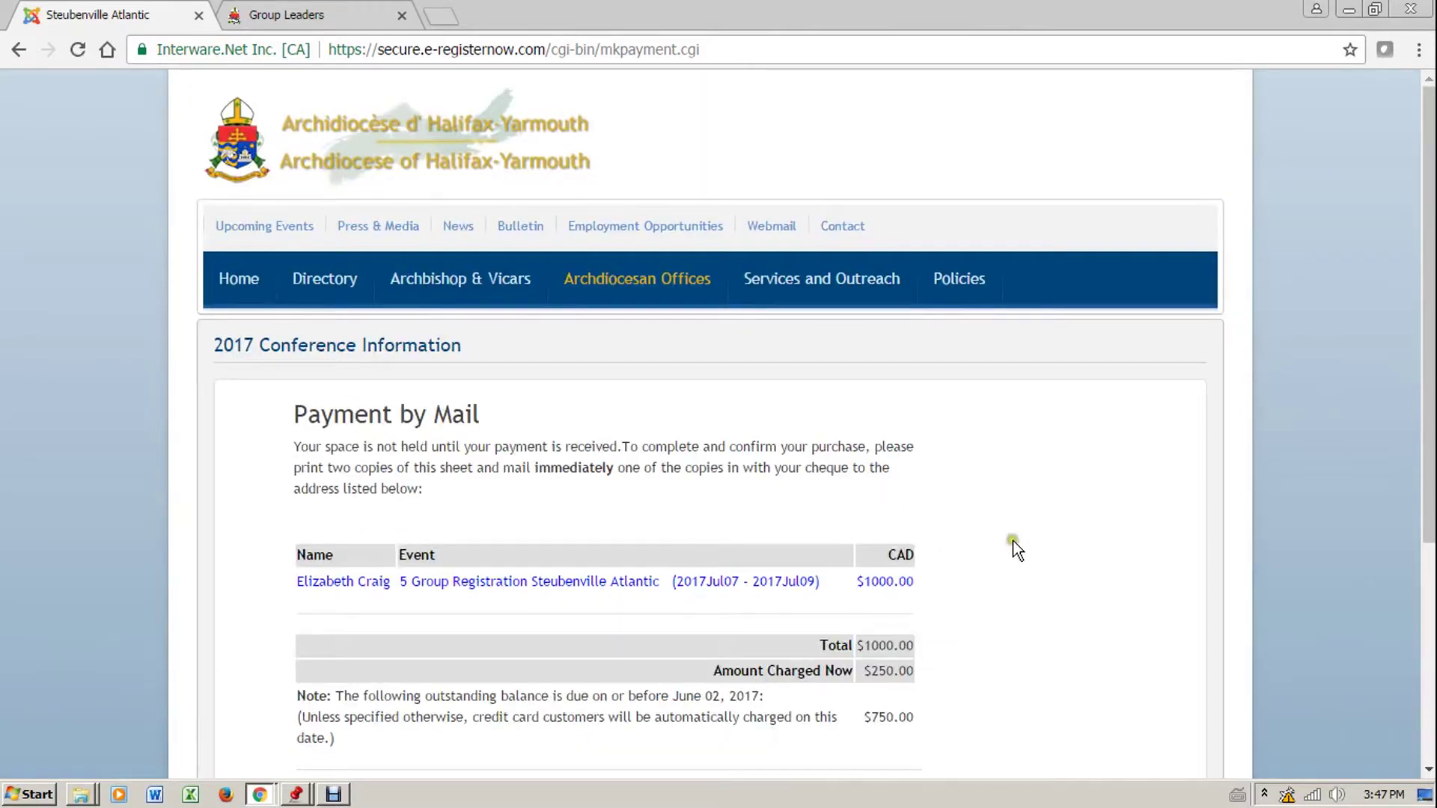
Review the cheque mailing details, then switch to the webmail registration confirmation email
scroll(1013, 541, down, 3)
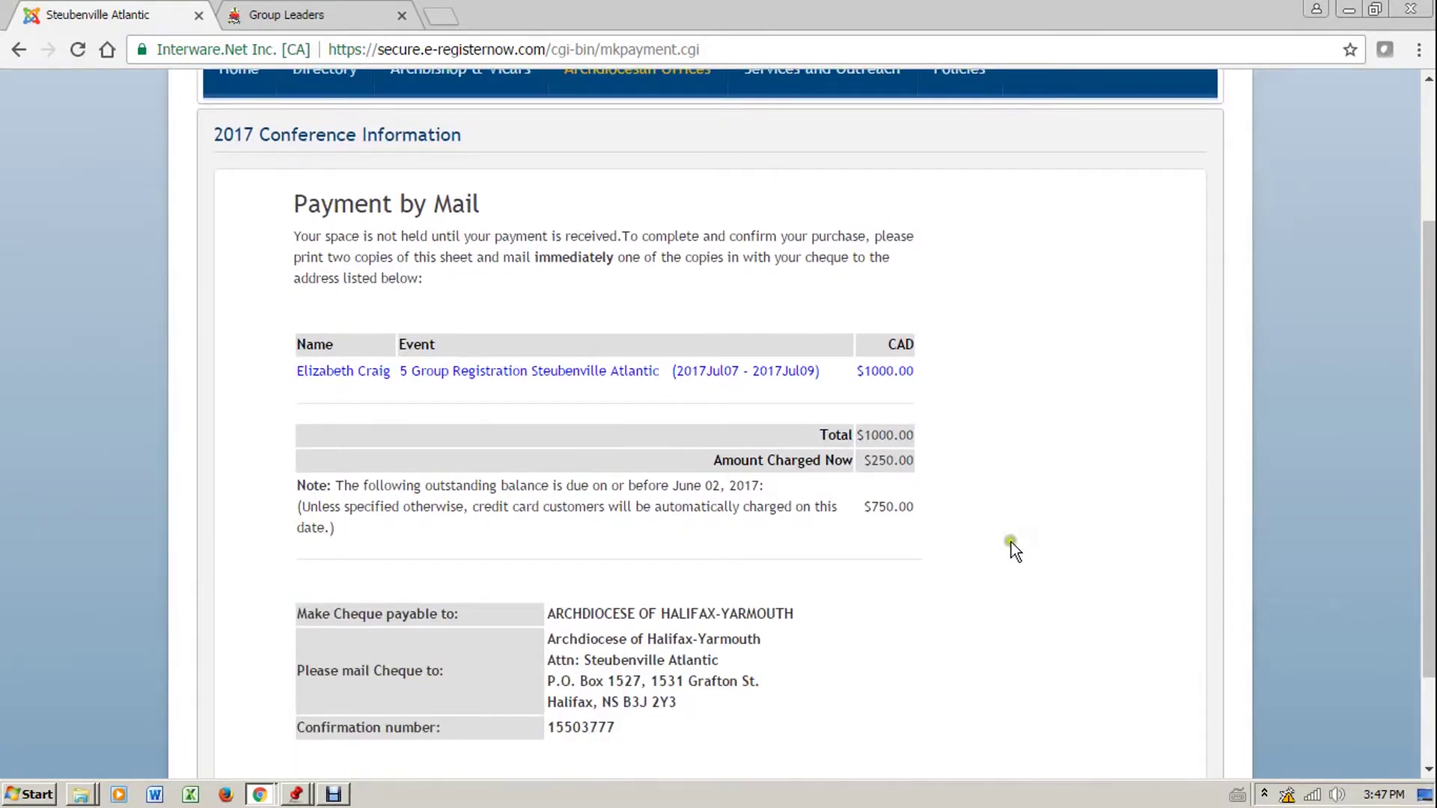
scroll(1012, 542, down, 2)
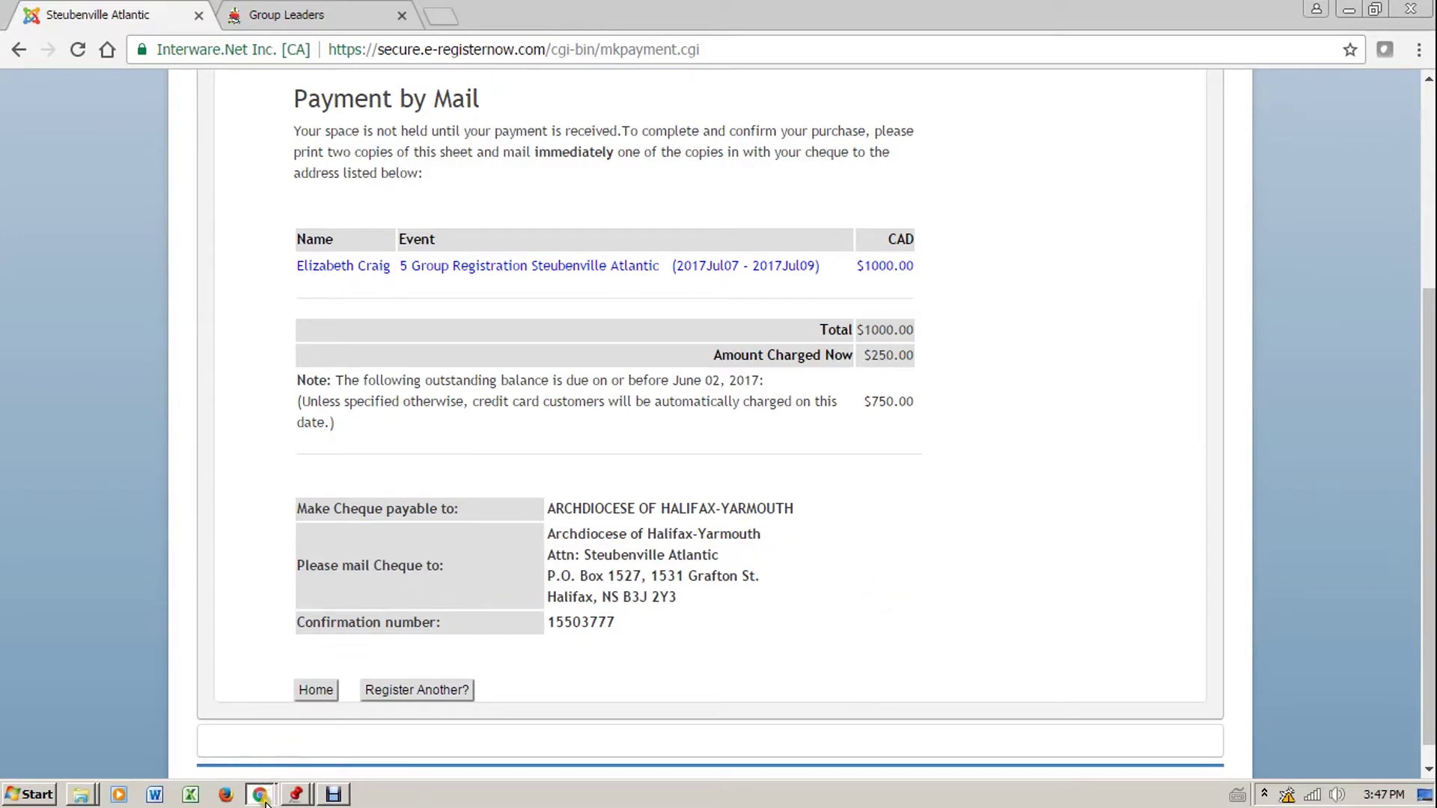
mouse_move(266, 795)
click(268, 760)
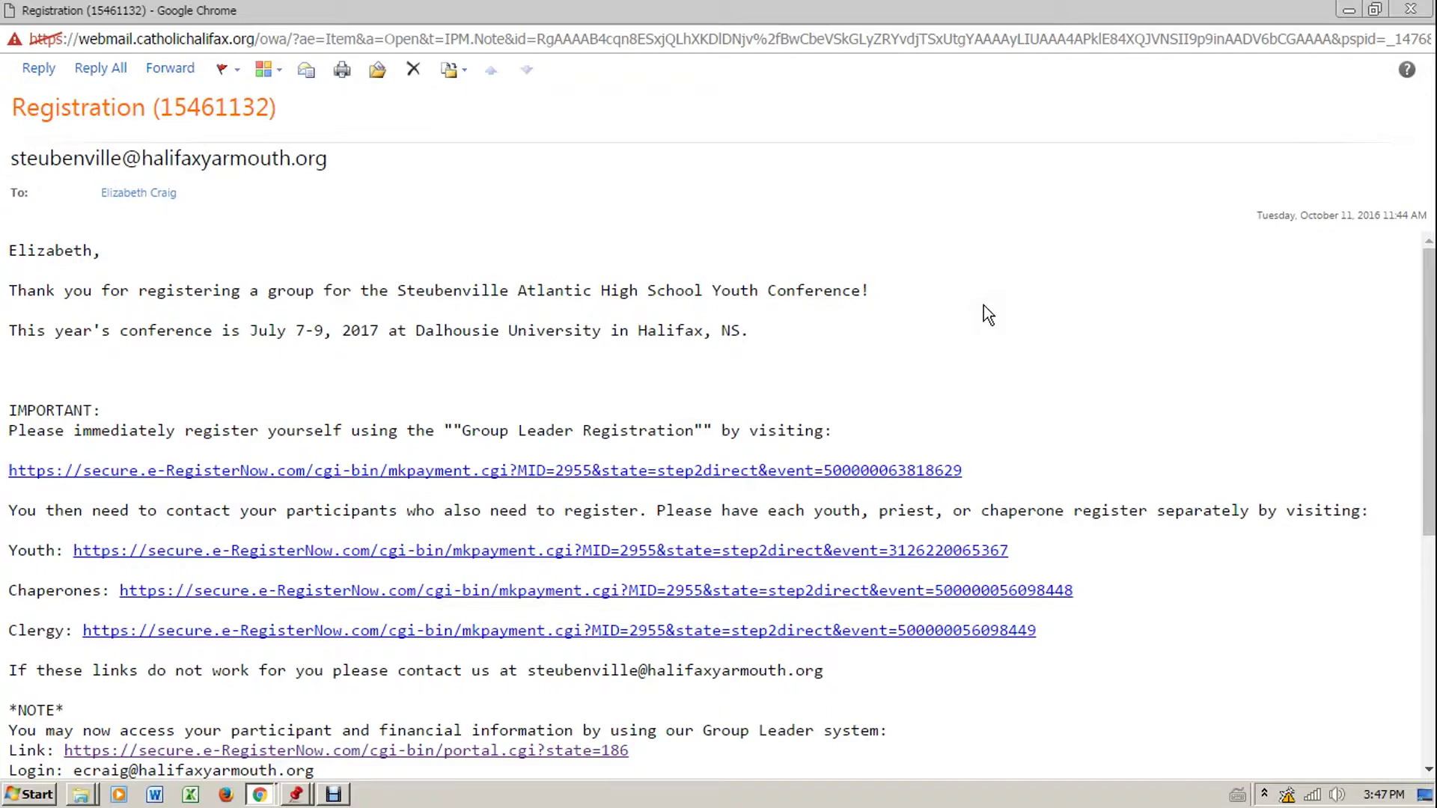
scroll(984, 306, down, 2)
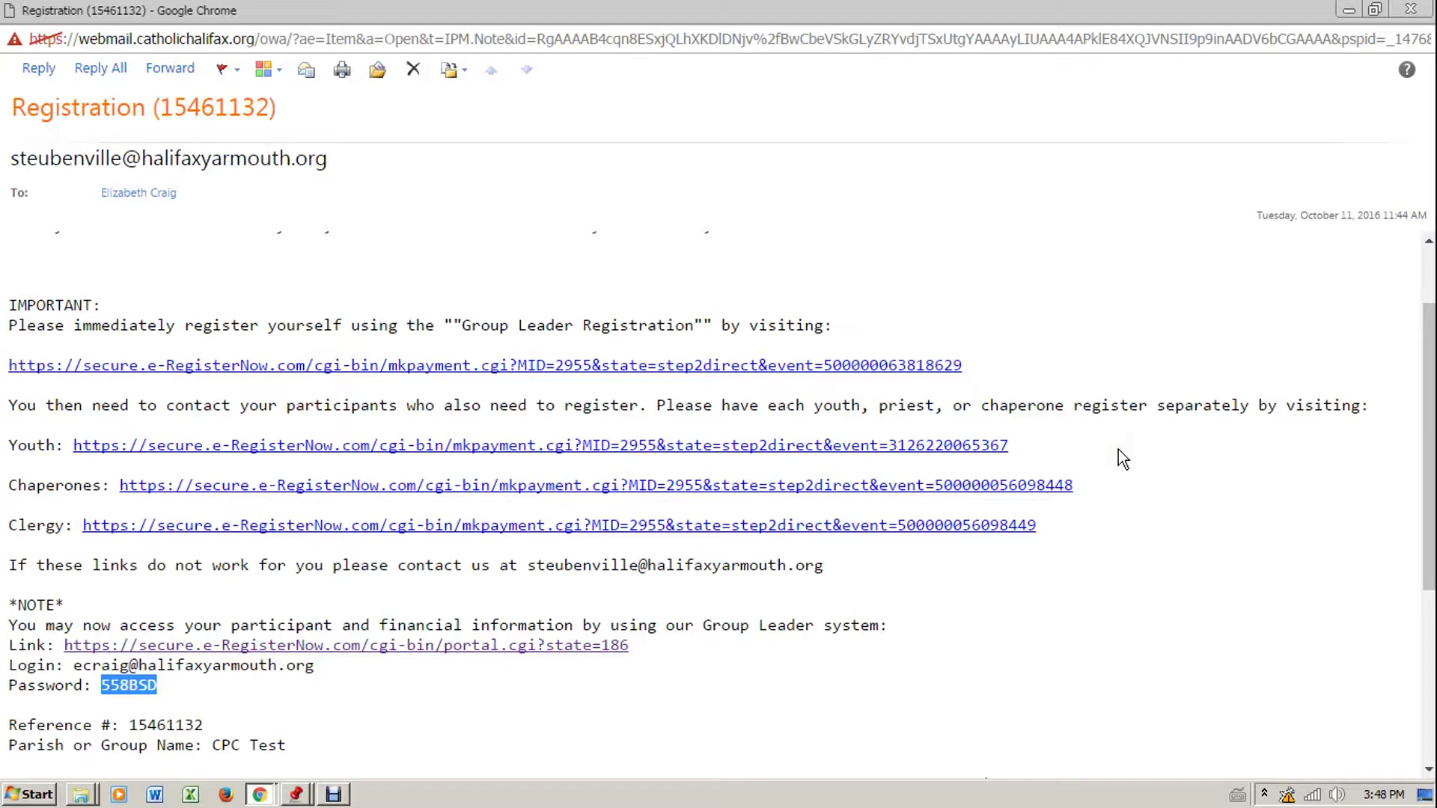
scroll(1118, 449, down, 3)
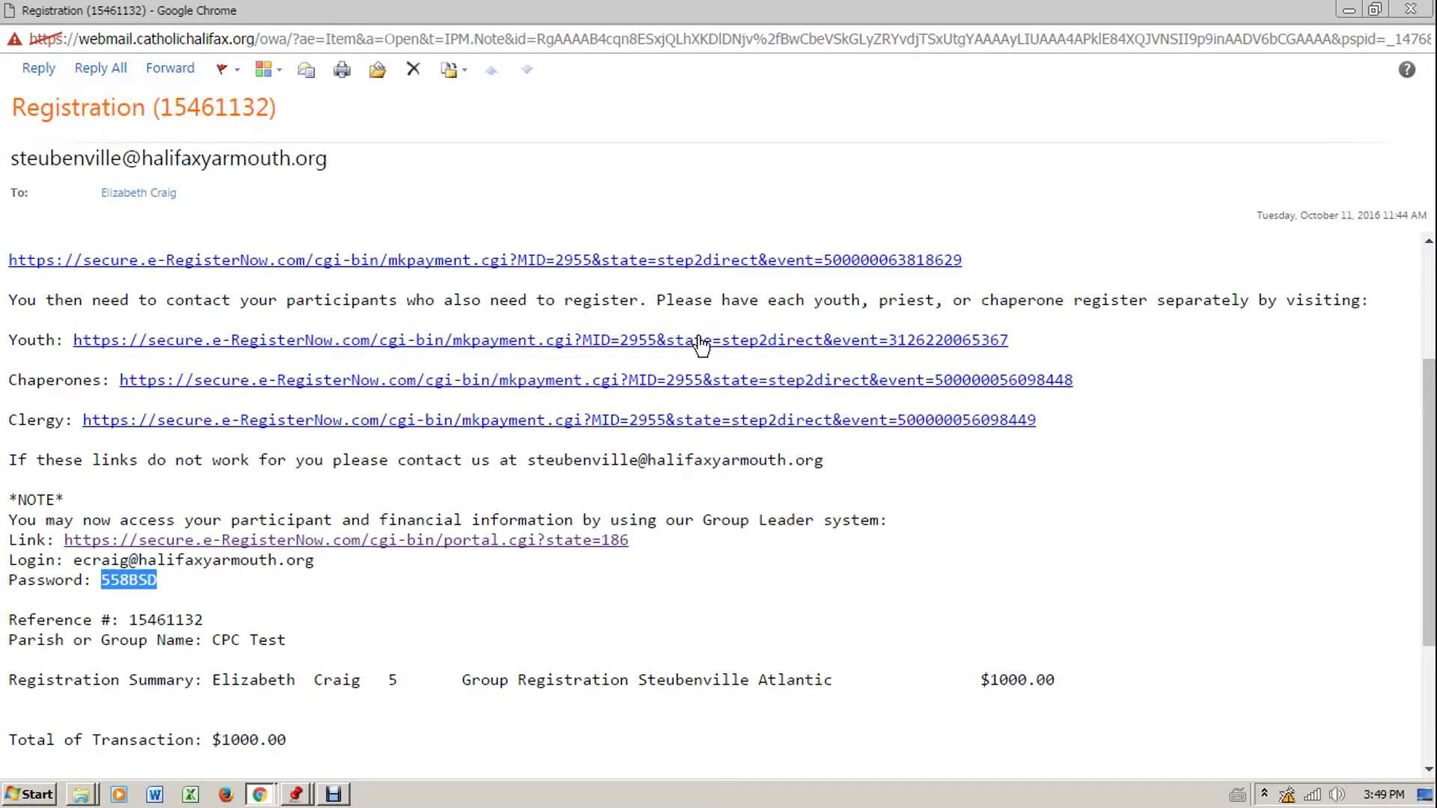
scroll(701, 345, down, 3)
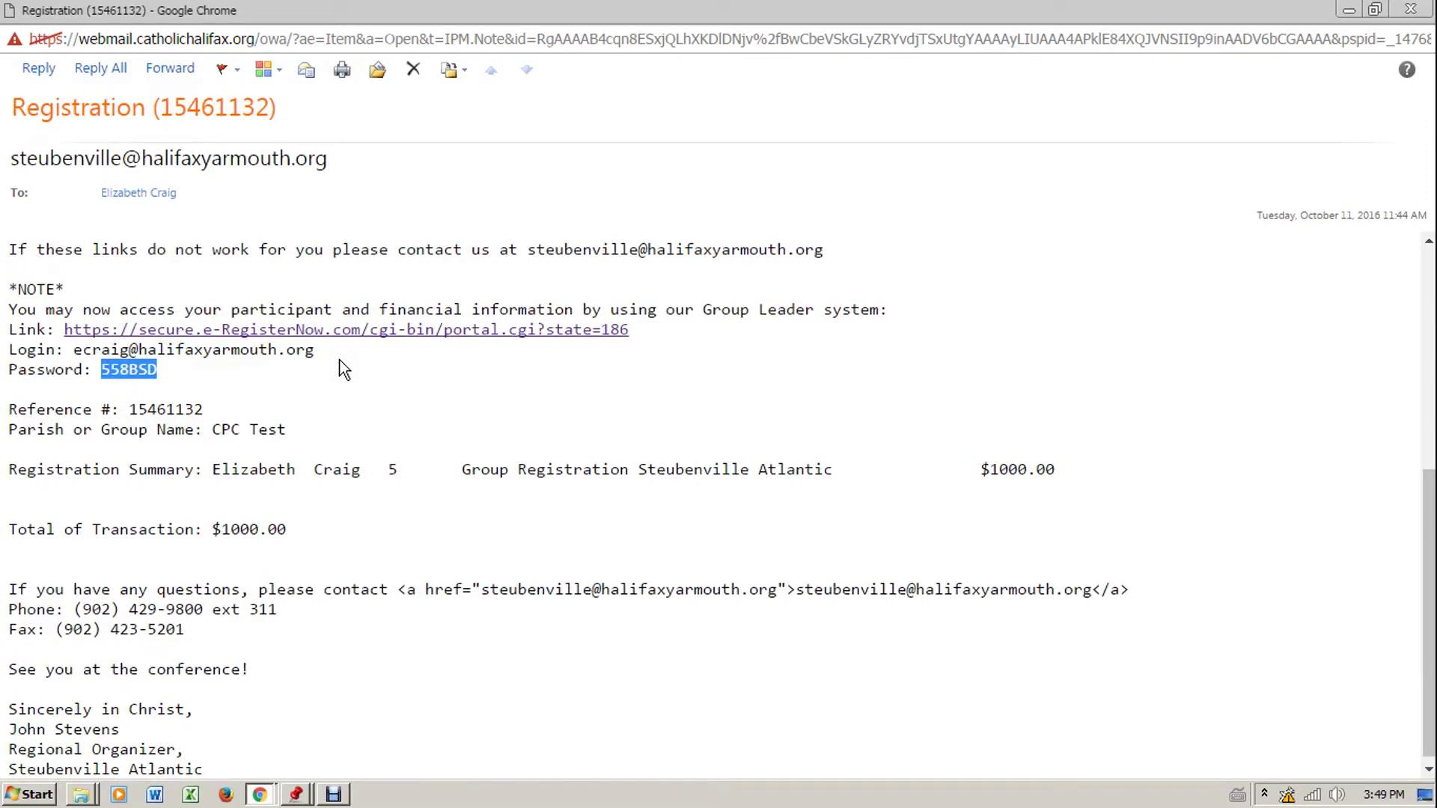
click(339, 361)
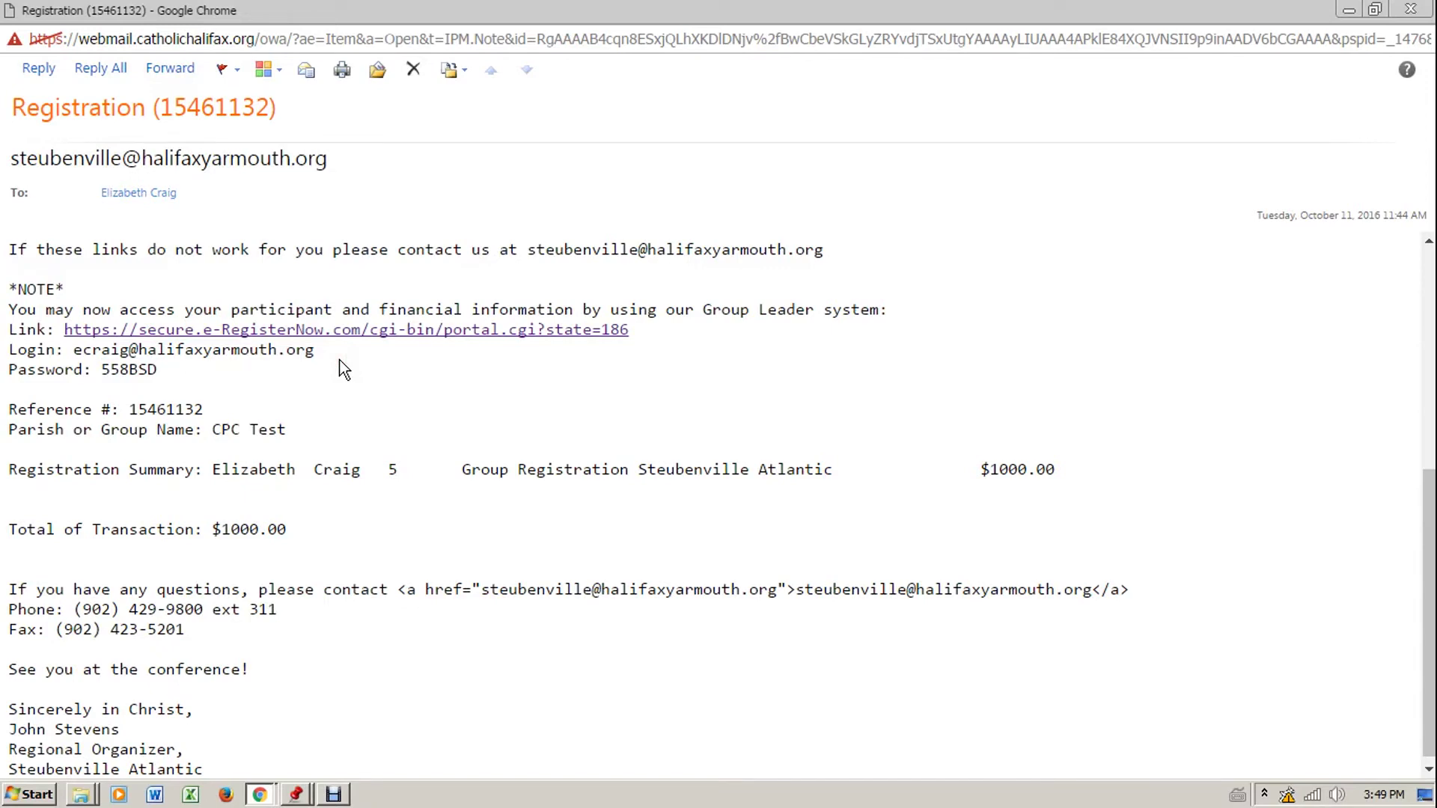
scroll(339, 362, down, 1)
click(364, 501)
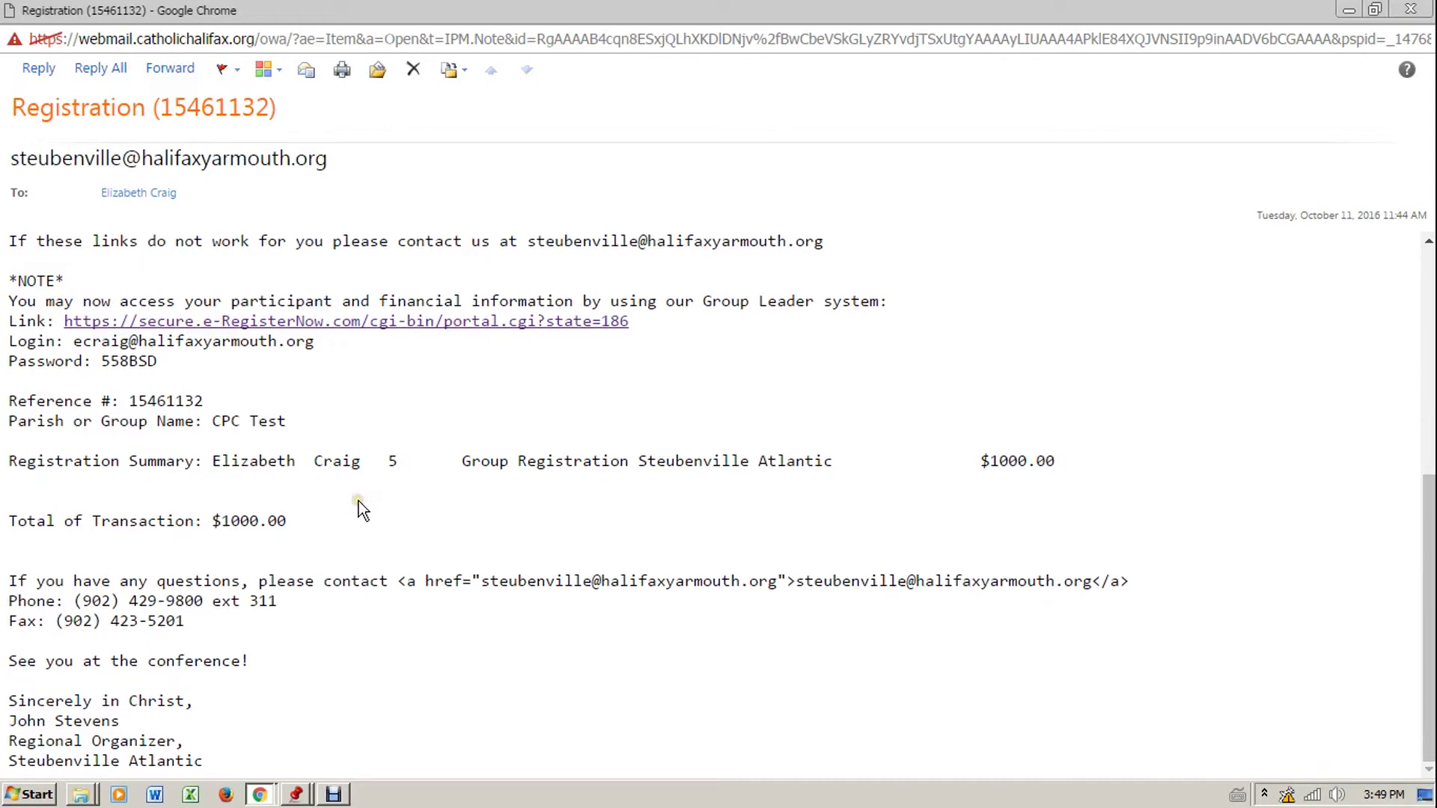
click(304, 521)
Return to the full-screen slideshow on the closing ELEVATE 'Questions?' slide
click(295, 615)
click(330, 793)
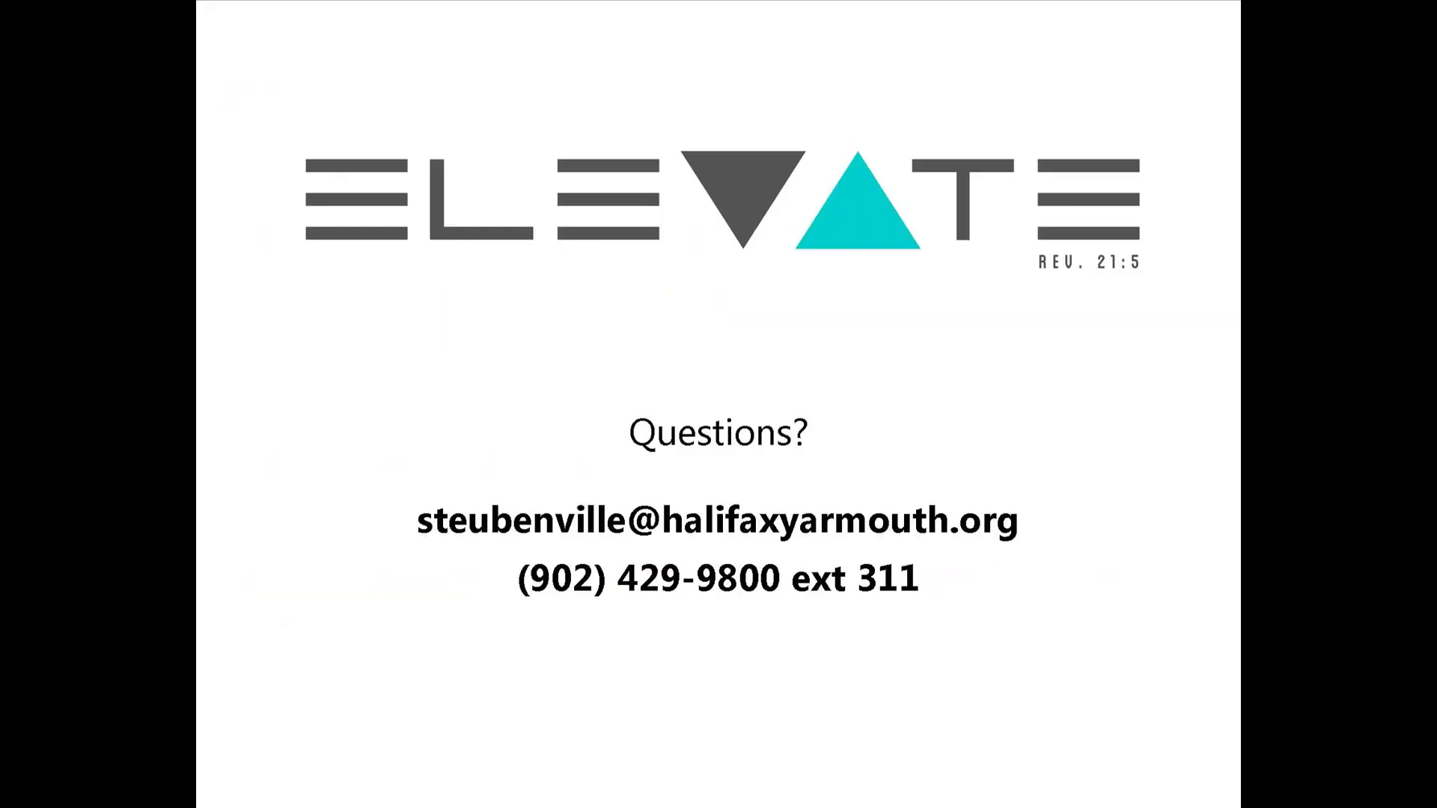